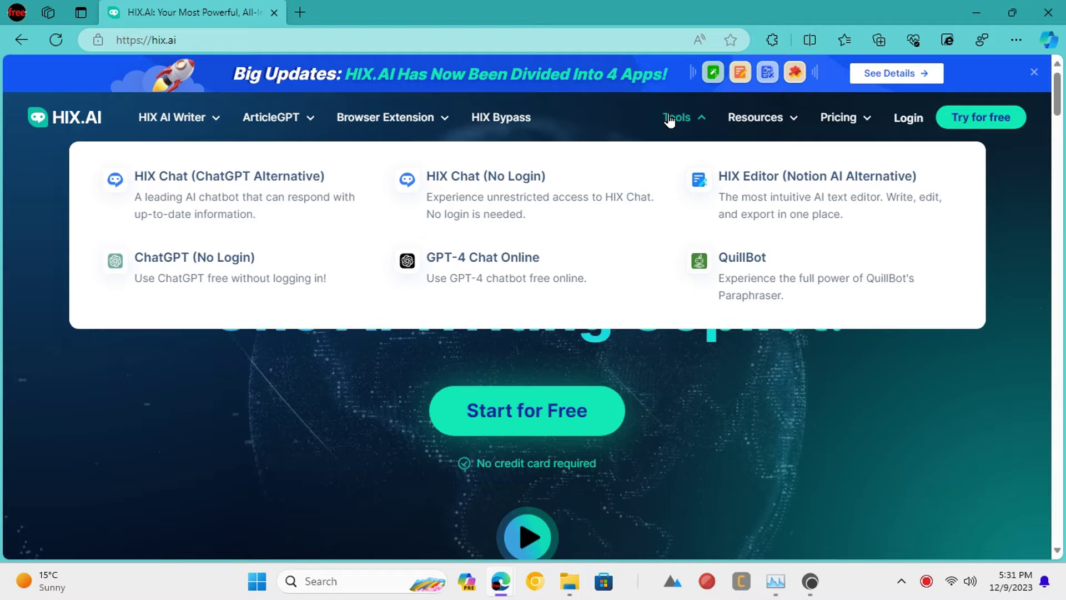
From the no-login HIX Chat page, ask ChatGPT 'What comes after monday?' and get Tuesday
click(481, 175)
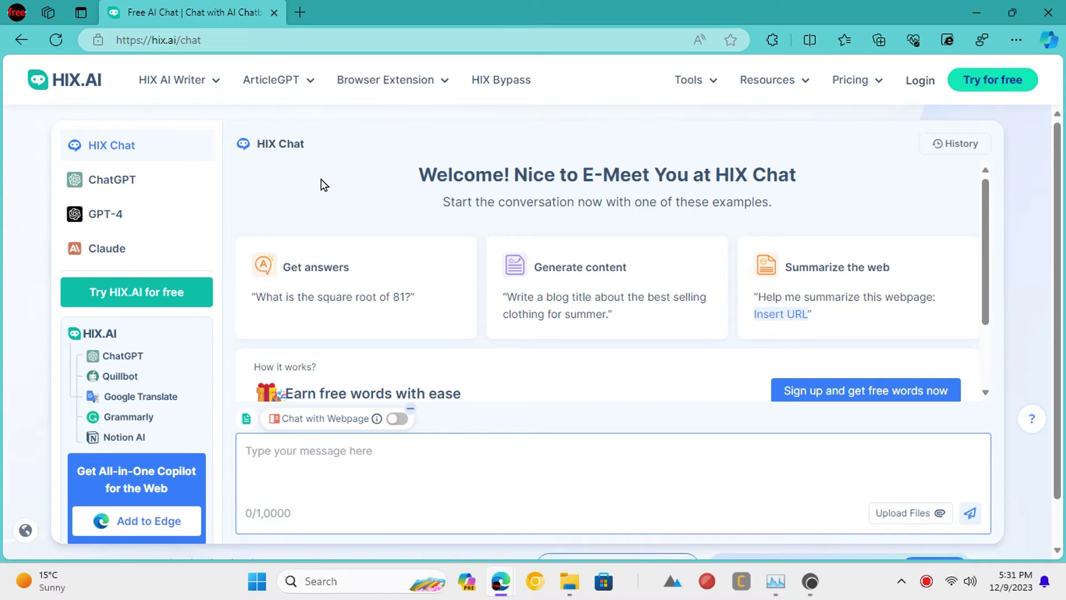
click(138, 183)
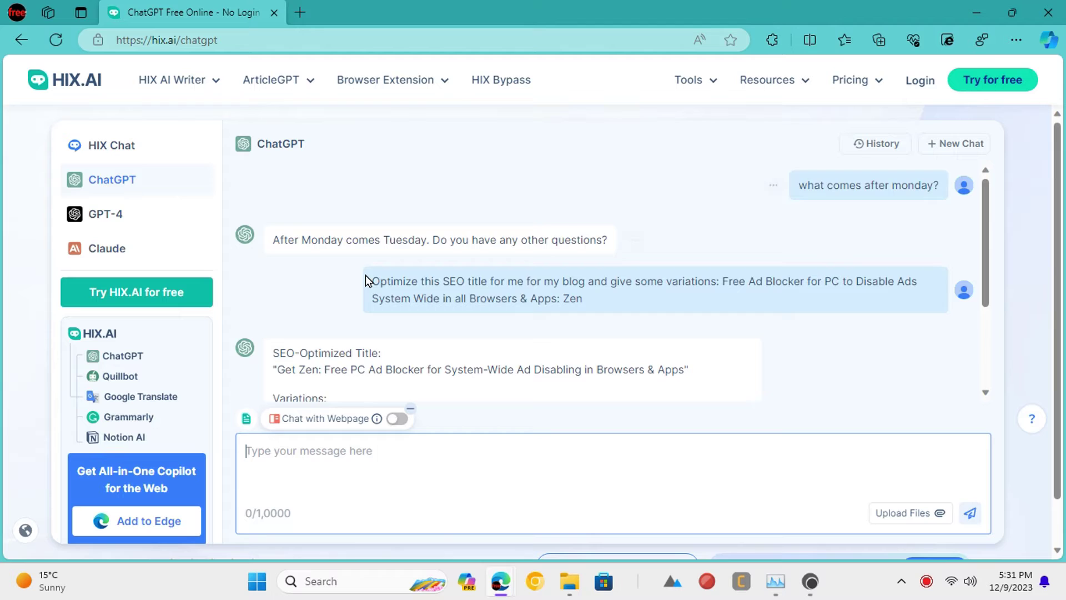
scroll(365, 275, down, 2)
text(What comes after monmday ?)
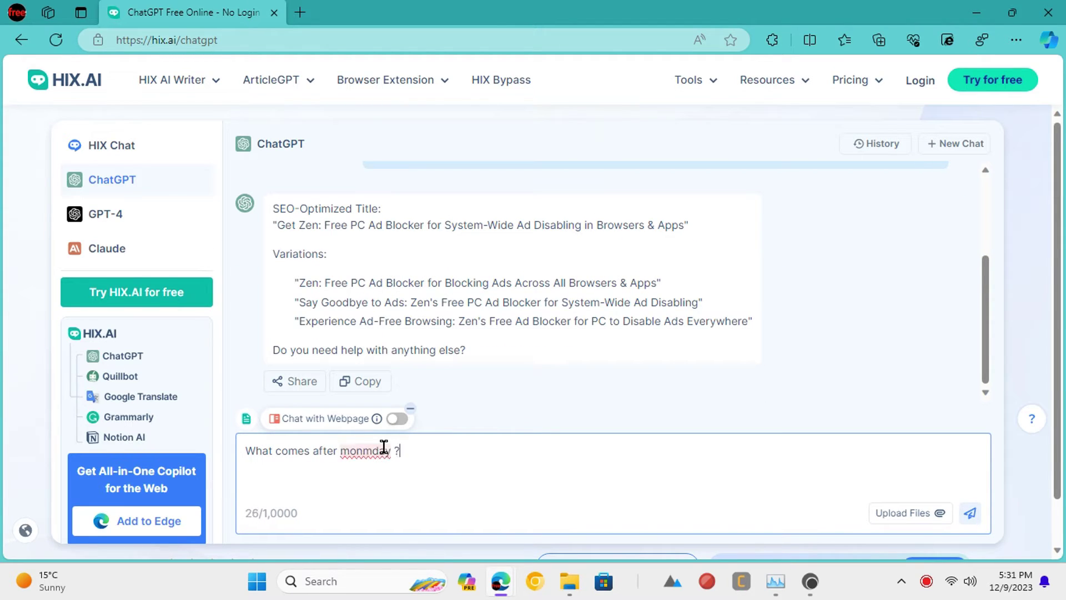
key(Return)
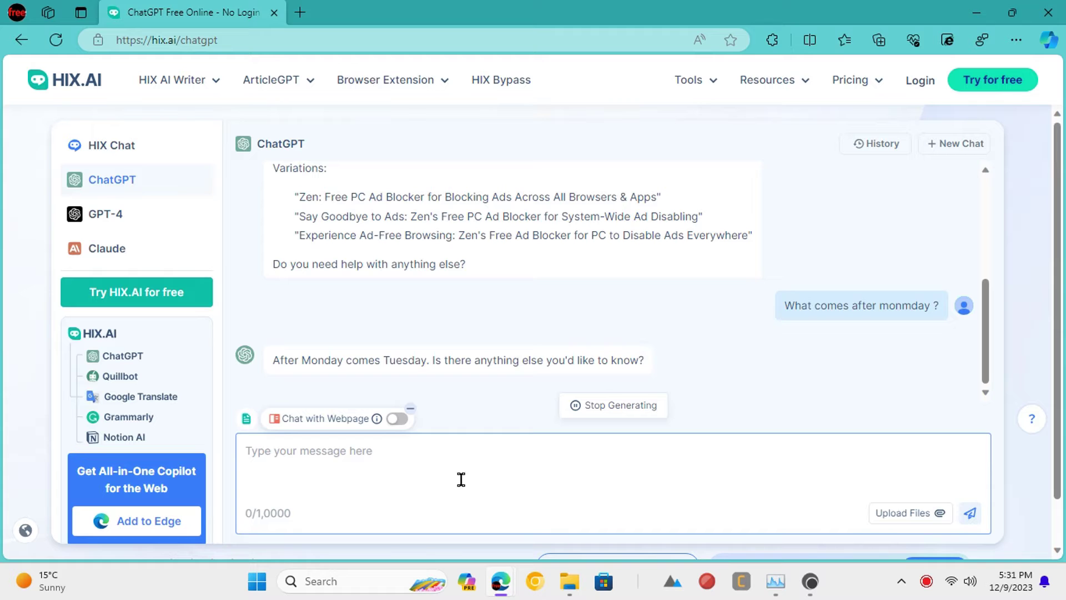
Attach titles4.txt from the Desktop to the ChatGPT chat
click(937, 513)
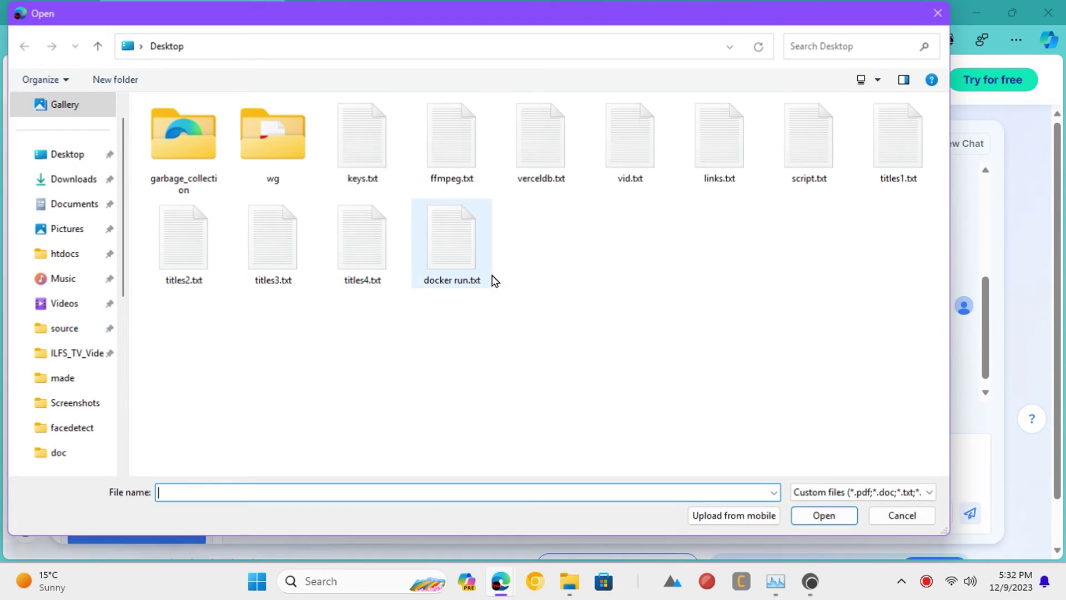
double_click(374, 246)
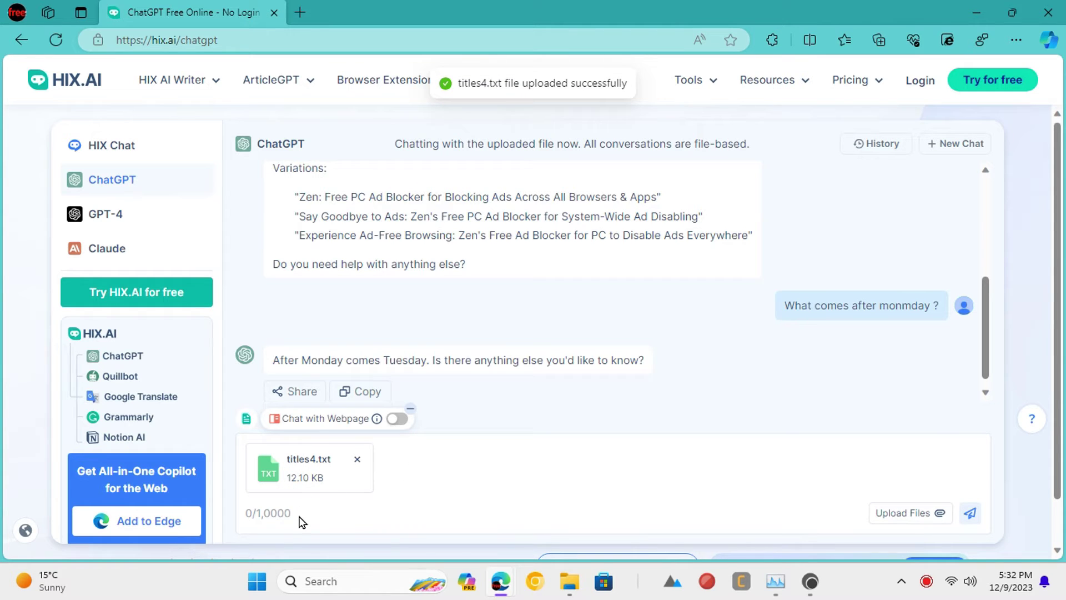
scroll(542, 262, up, 3)
Copy the conversation's share link, load it in a new browser tab, then return to the chat tab
click(626, 317)
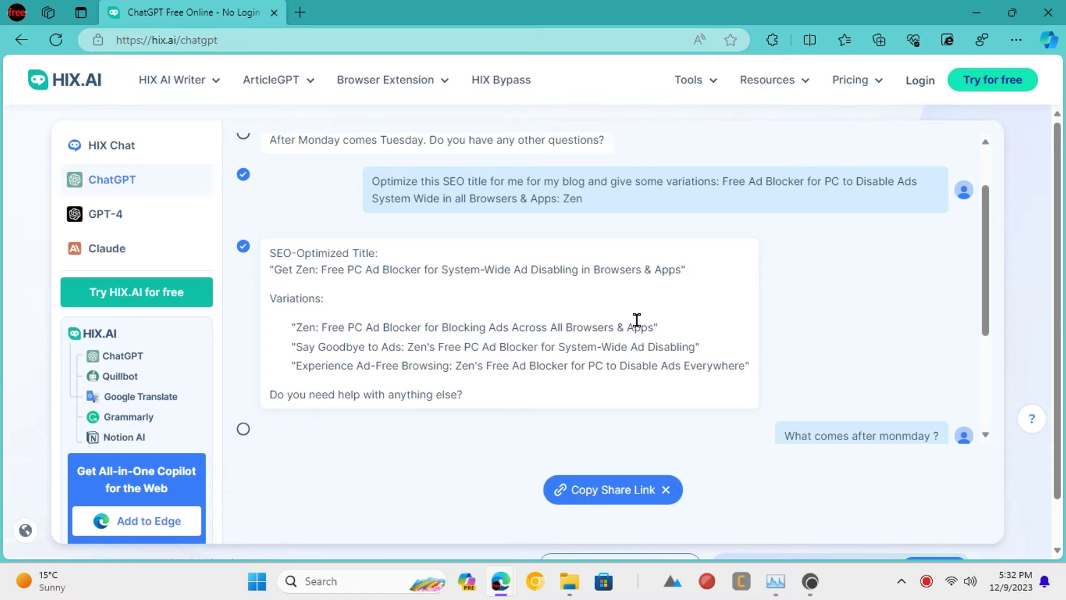
click(647, 490)
click(299, 12)
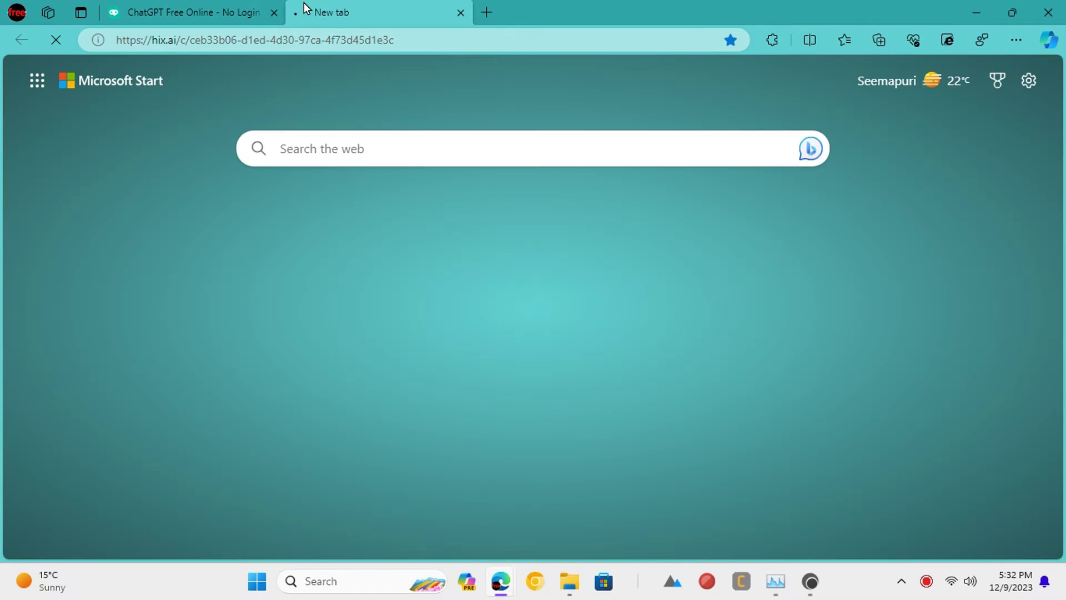
key(Return)
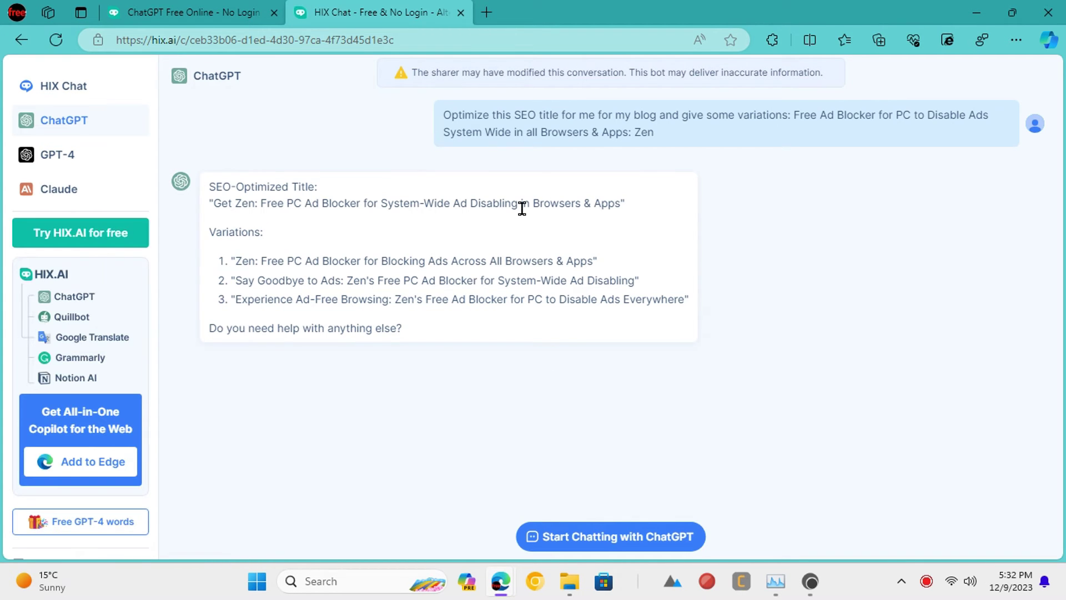
click(179, 14)
Ask Claude which is better, renaissance or enlightenment, with the spelling of renaissance corrected
click(145, 250)
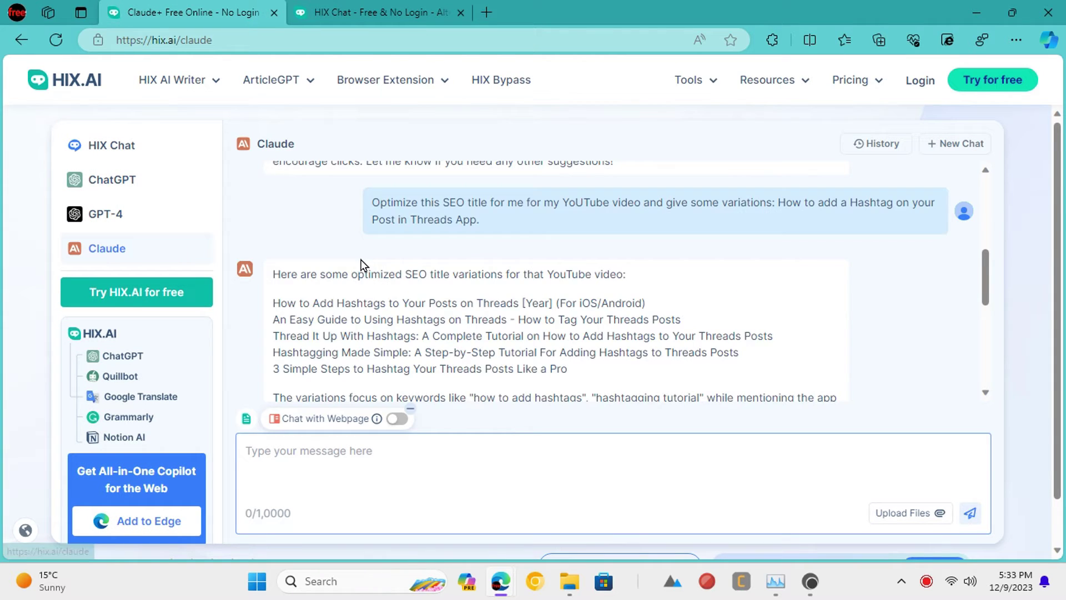
scroll(423, 301, down, 2)
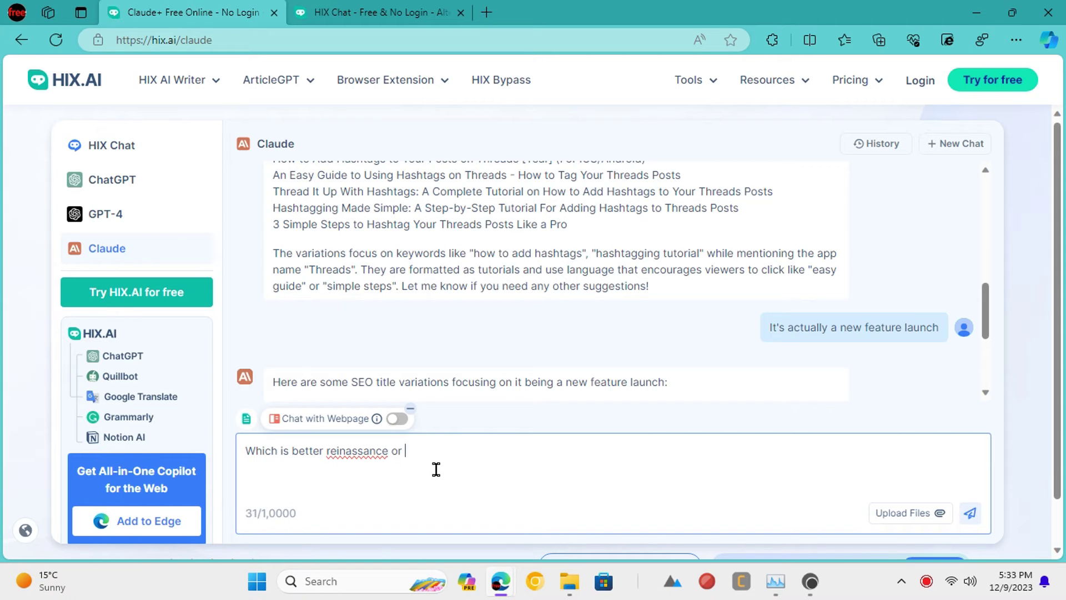
click(357, 451)
click(359, 325)
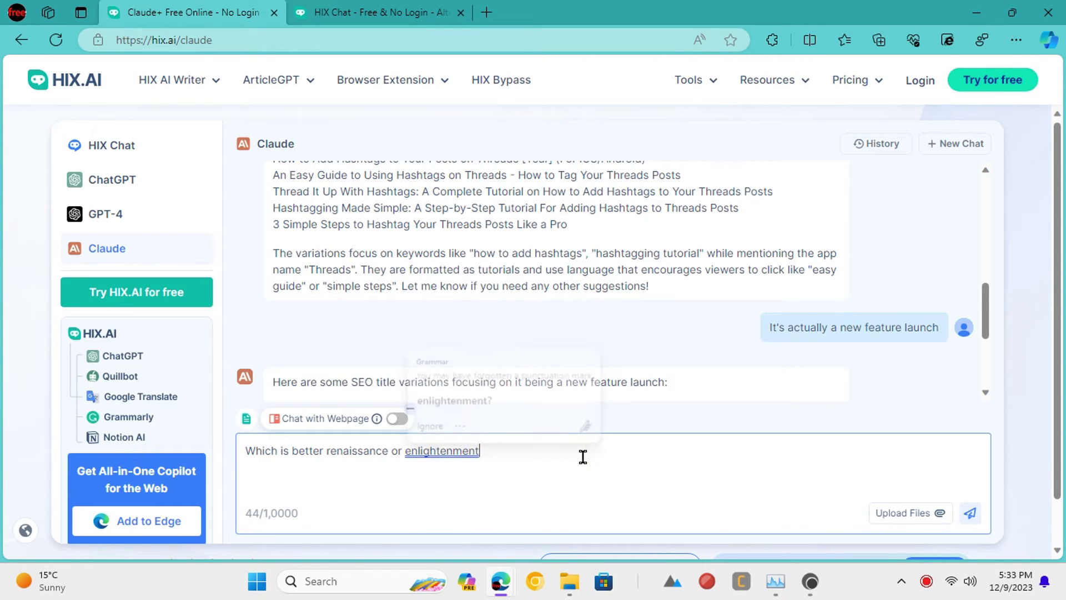
text(?)
key(Return)
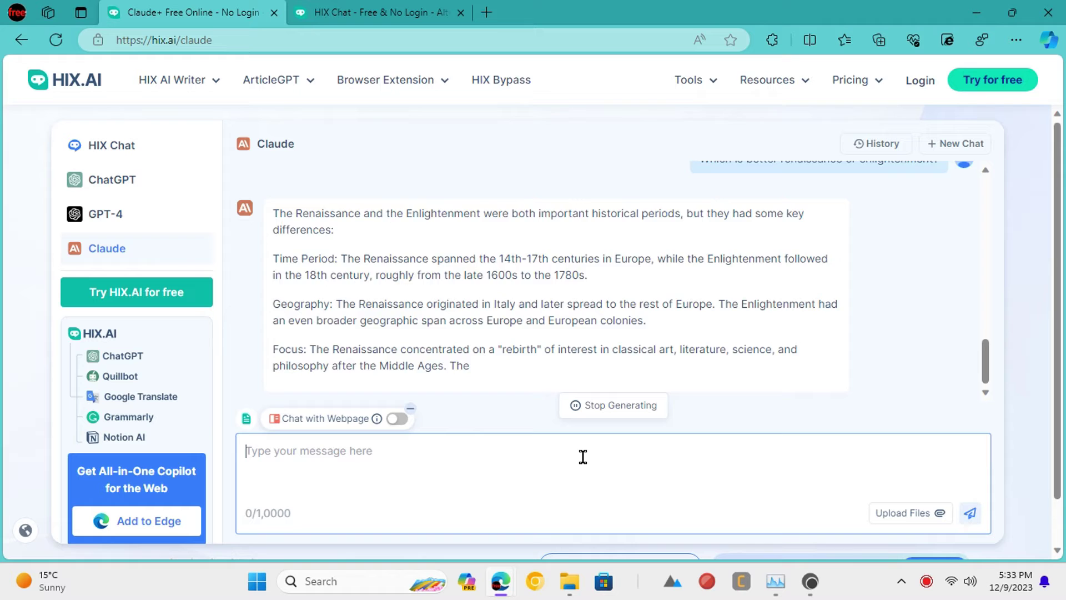
Zoom the page out to read the comparison, then cancel an Upload Files dialog without attaching anything
key(ctrl+minus)
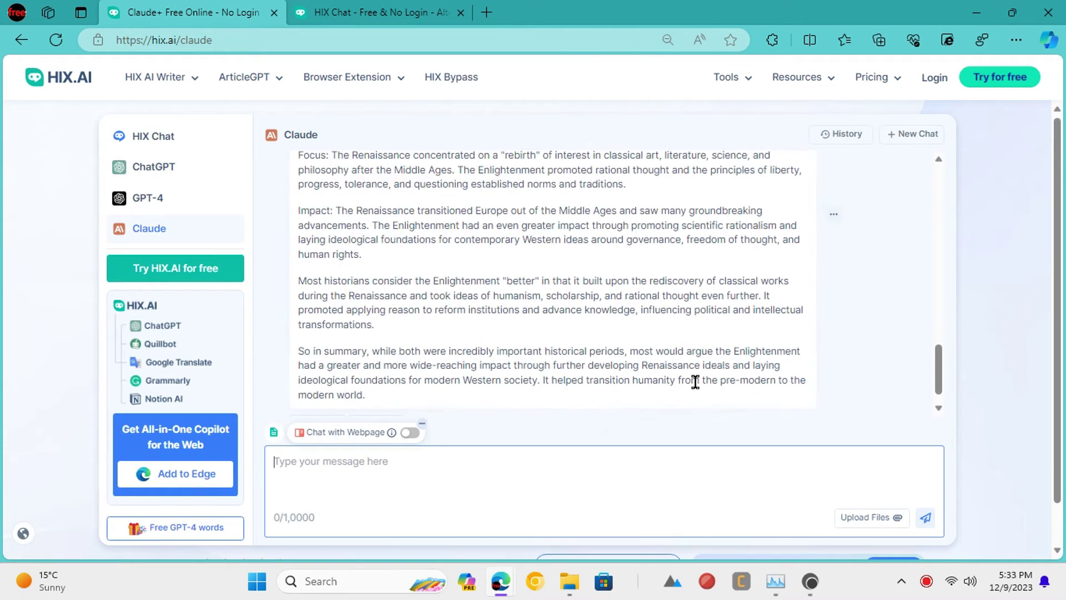
scroll(696, 382, up, 5)
click(621, 293)
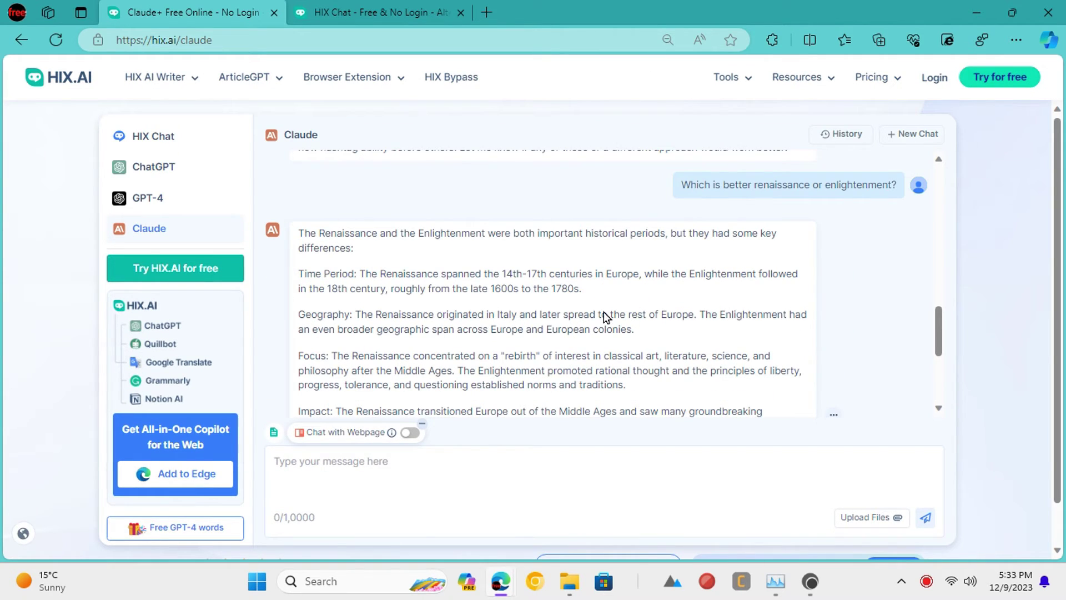
scroll(615, 324, up, 1)
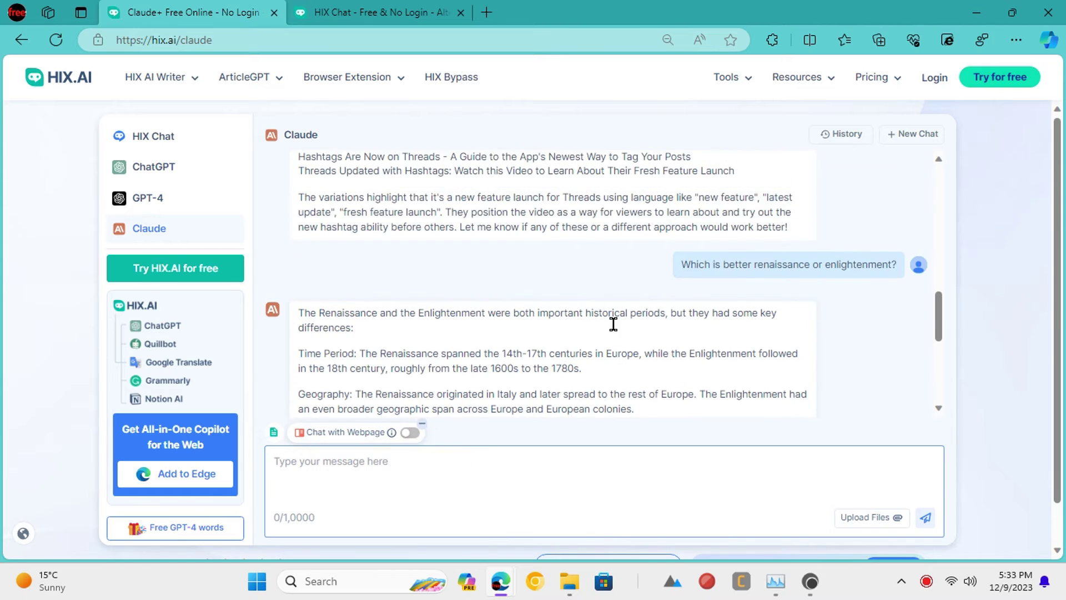
scroll(614, 324, down, 3)
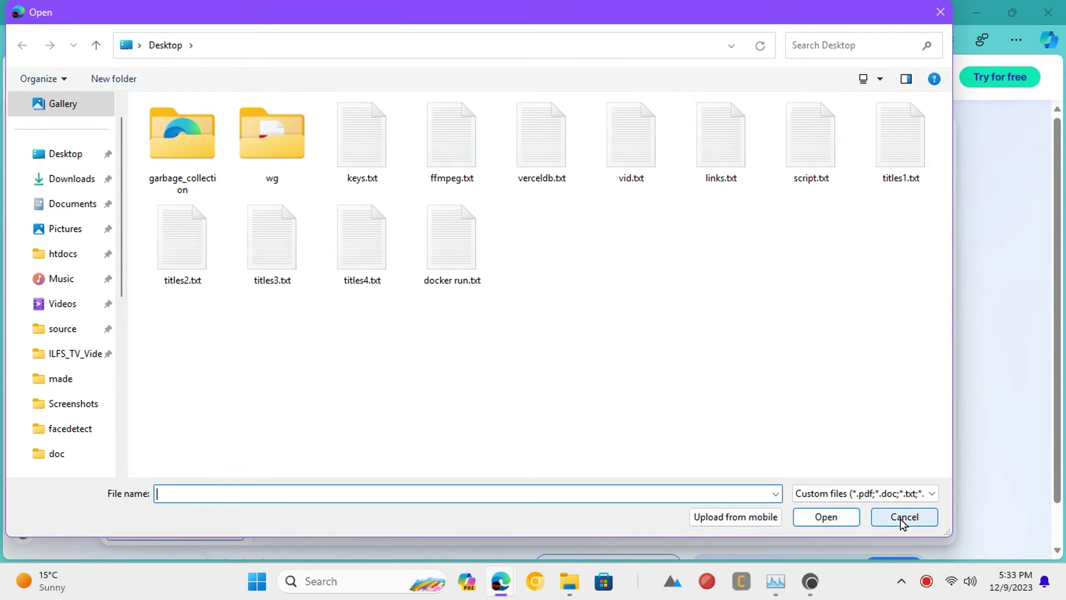
click(902, 520)
click(478, 481)
scroll(560, 339, down, 2)
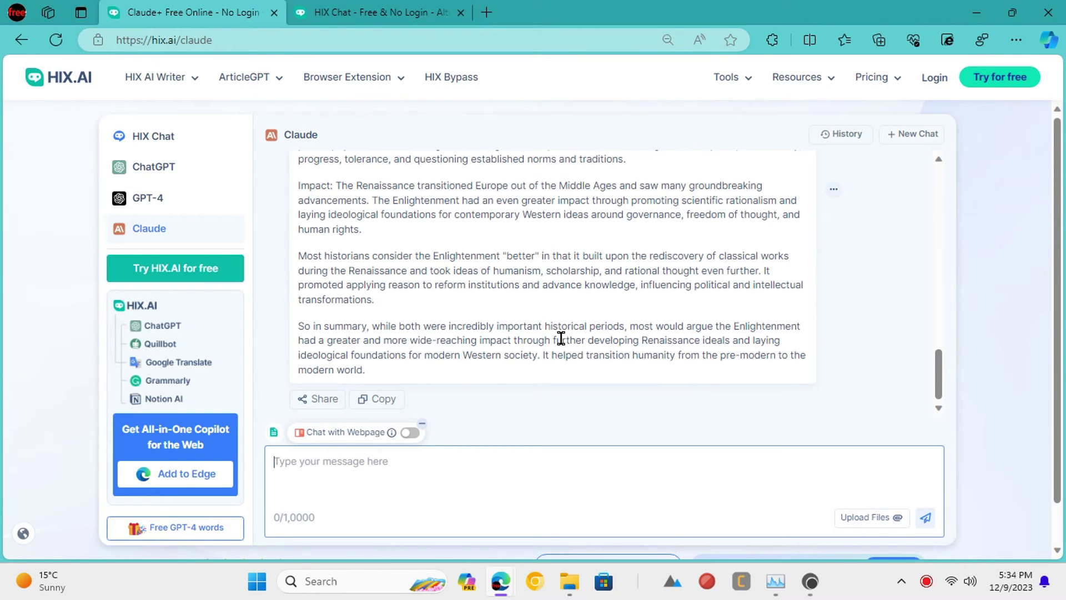
click(173, 201)
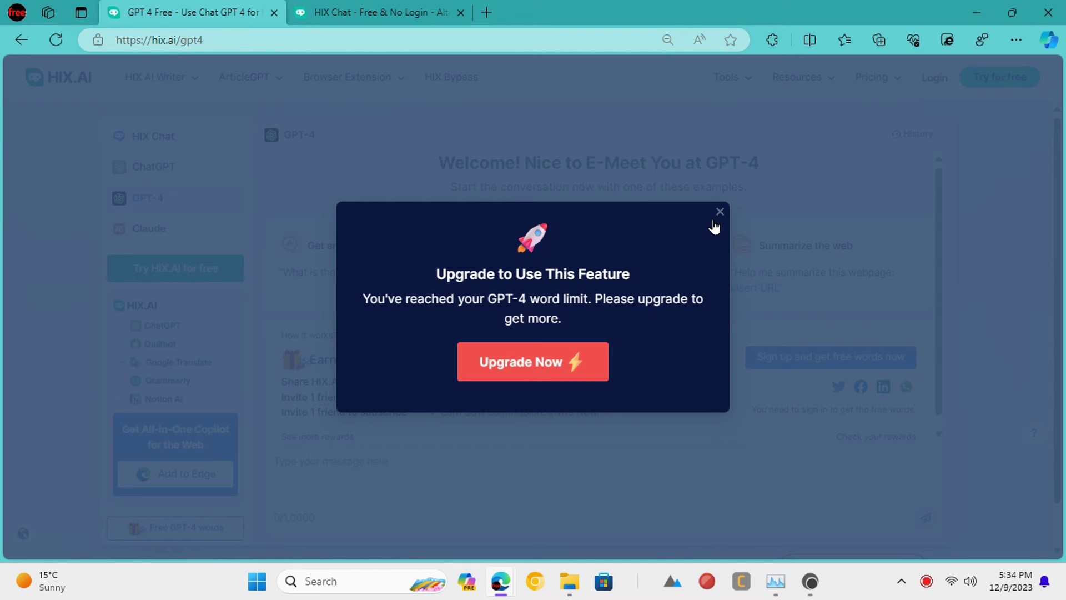
click(717, 218)
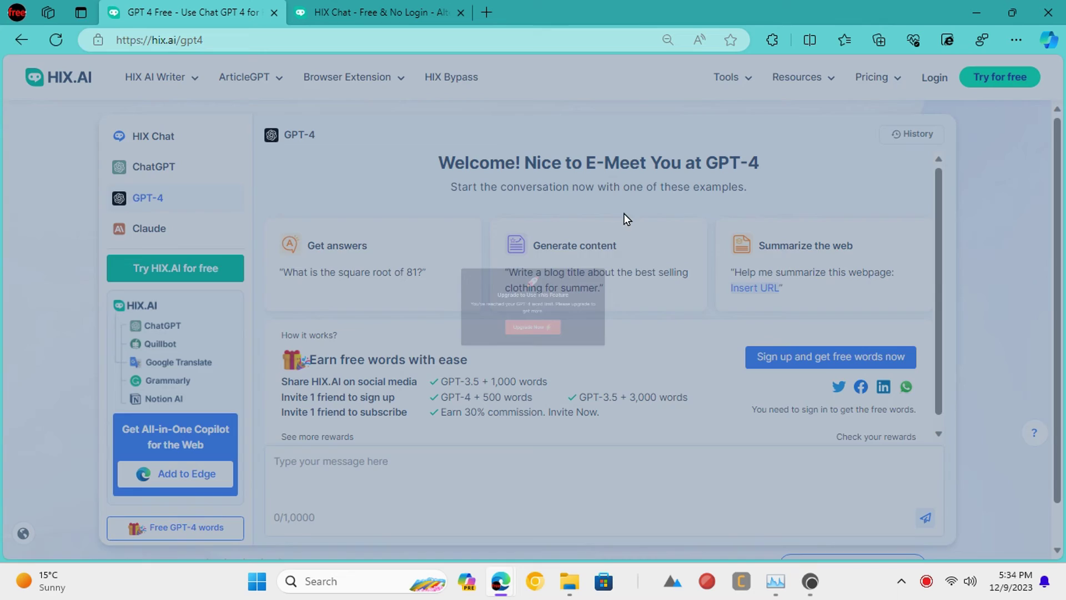
click(190, 177)
click(195, 230)
text(what happens if we divide pi by zer)
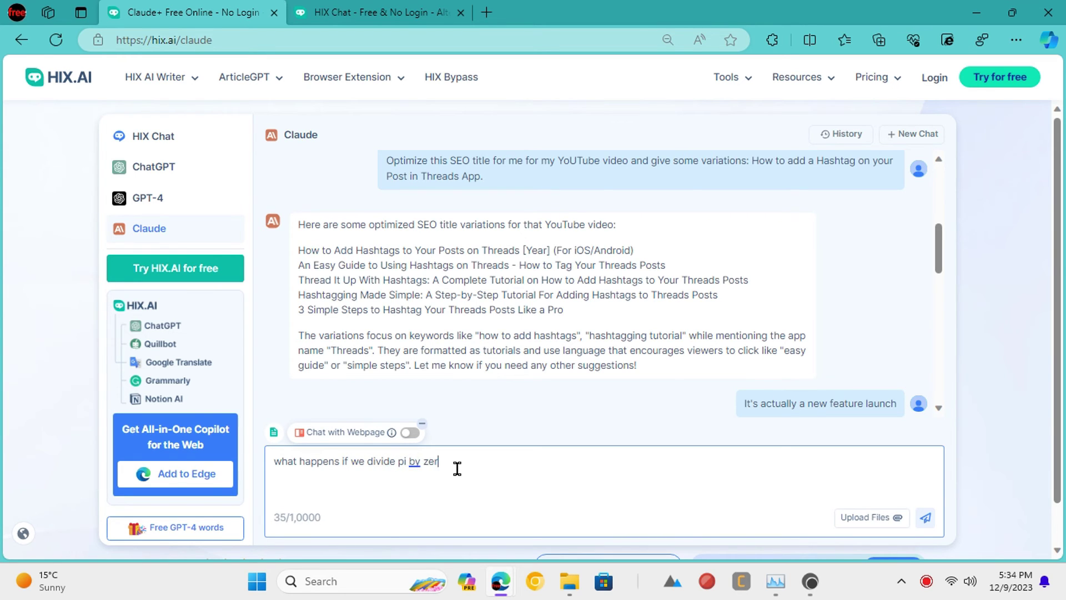
text(o)
Send Claude the question 'what happens if we divide pi by zero'
key(Return)
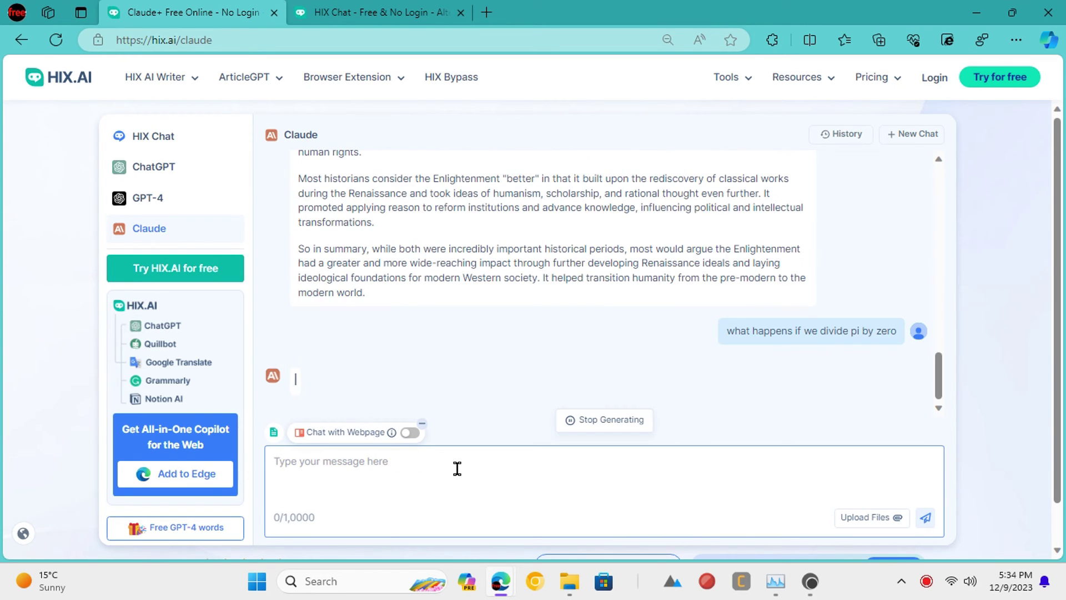